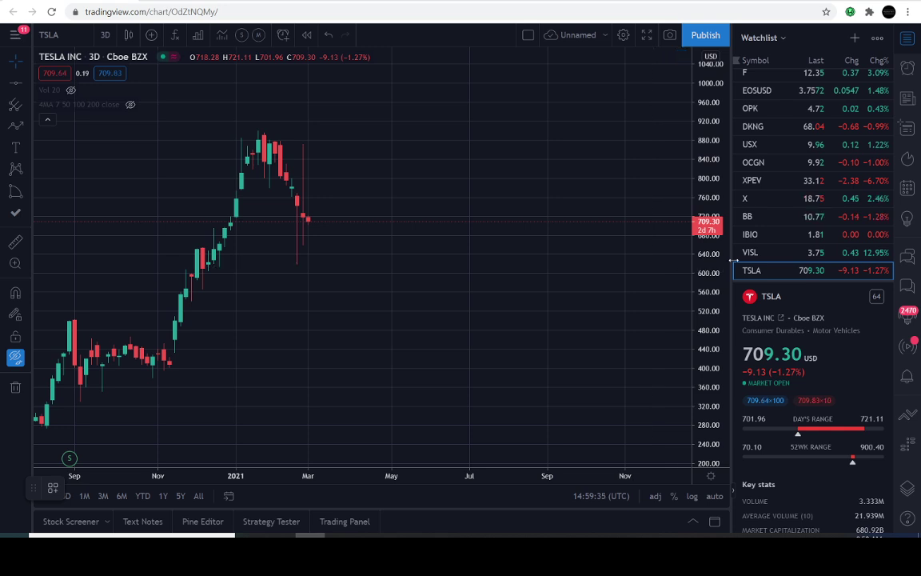
Drag the right-hand divider to collapse the watchlist panel and widen the TSLA chart
{"action": "left_click_drag", "start_coordinate": [732, 260], "coordinate": [880, 264]}
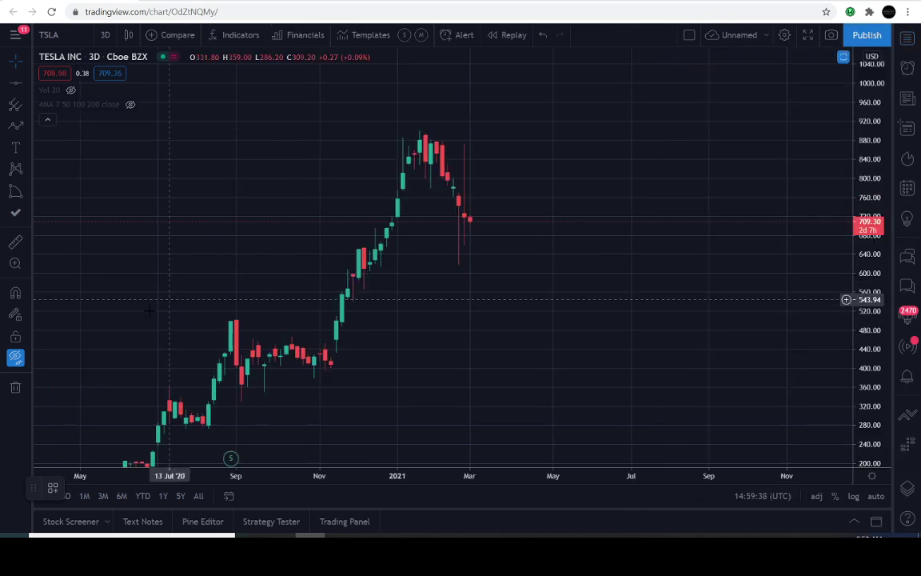
Reveal the hidden drawings, delete the stray horizontal line, and zoom out to frame the triangle
{"action": "left_click", "coordinate": [14, 359]}
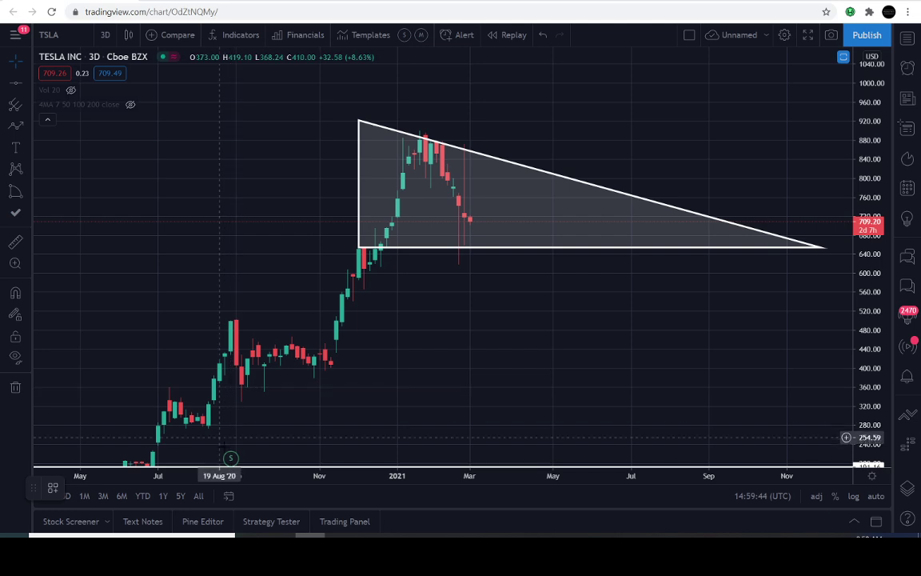
{"action": "left_click", "coordinate": [261, 465]}
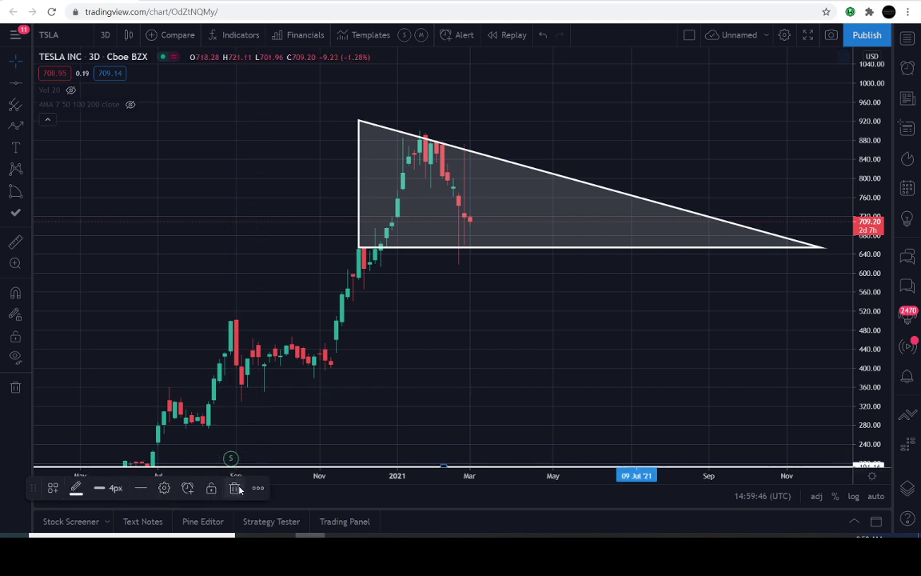
{"action": "left_click", "coordinate": [235, 488]}
{"action": "scroll", "coordinate": [452, 374], "scroll_direction": "down", "scroll_amount": 3}
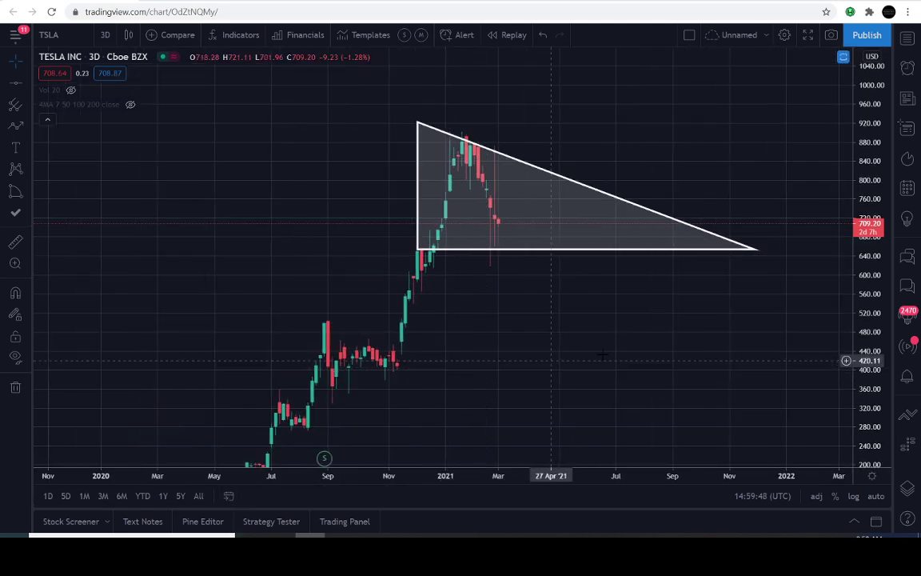
{"action": "left_click_drag", "start_coordinate": [602, 352], "coordinate": [519, 391]}
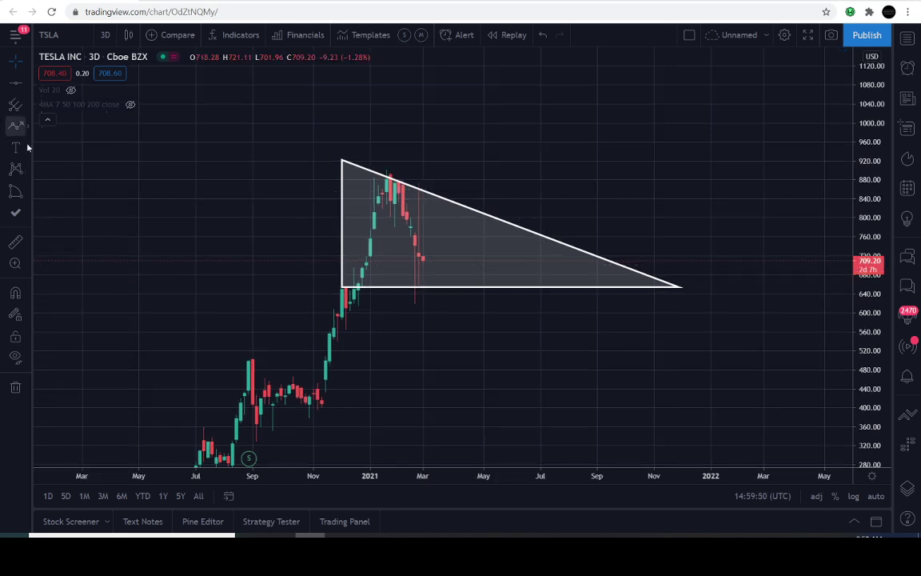
Sketch a zigzag path from the January peak bouncing between base and trendline, then discard it
{"action": "left_click", "coordinate": [15, 125]}
{"action": "mouse_move", "coordinate": [338, 314]}
{"action": "left_mouse_down"}
{"action": "mouse_move", "coordinate": [376, 241]}
{"action": "mouse_move", "coordinate": [389, 175]}
{"action": "left_mouse_up"}
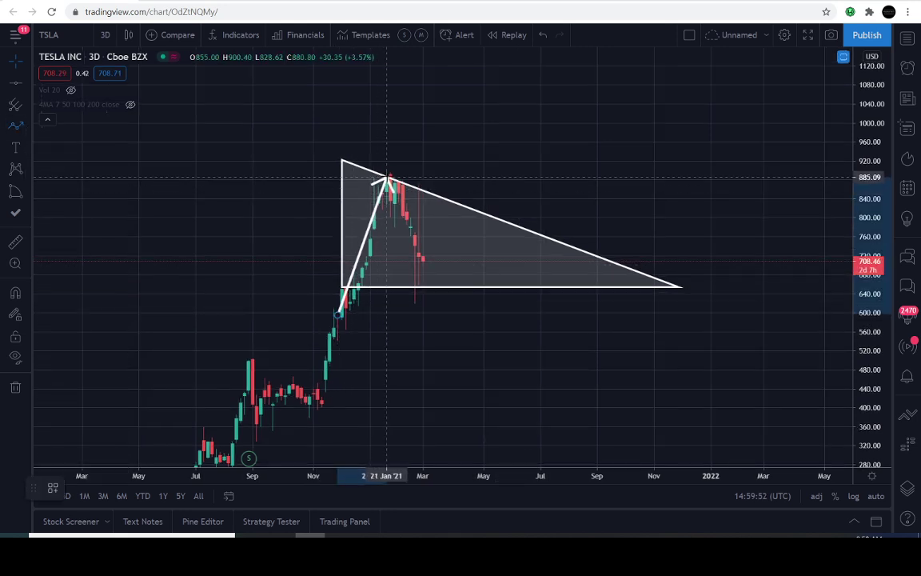
{"action": "left_click", "coordinate": [389, 176]}
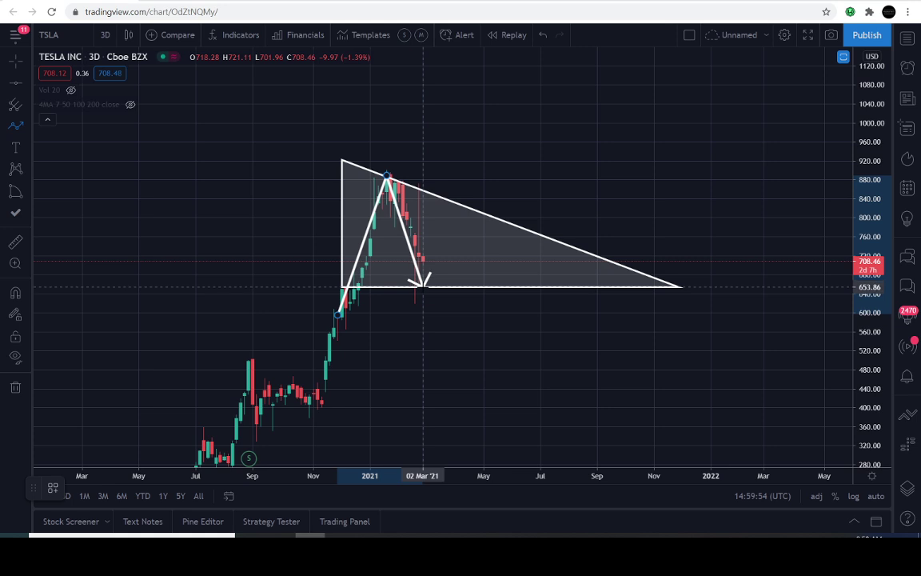
{"action": "left_click", "coordinate": [422, 285]}
{"action": "left_click", "coordinate": [452, 201]}
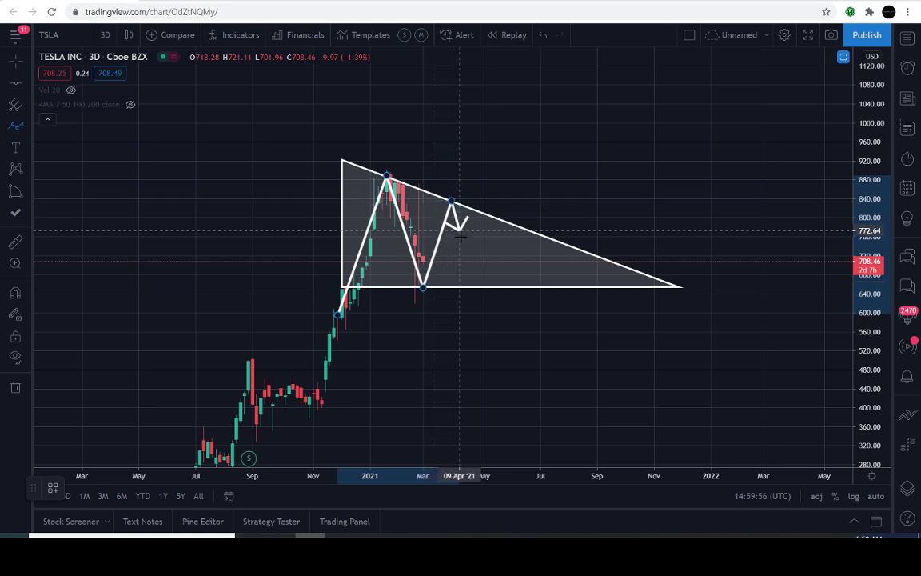
{"action": "left_click", "coordinate": [484, 287]}
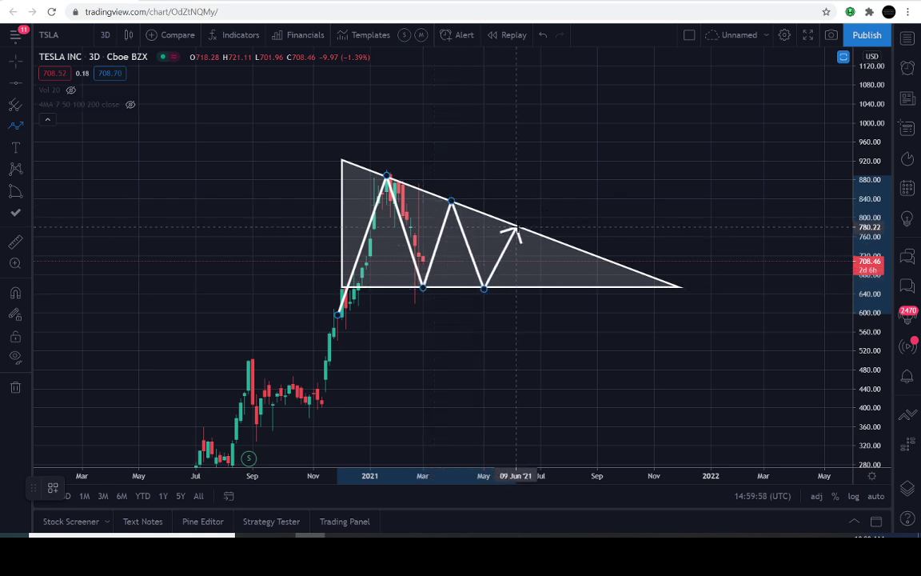
{"action": "left_click", "coordinate": [520, 227]}
{"action": "left_click", "coordinate": [549, 288]}
{"action": "left_click", "coordinate": [574, 250]}
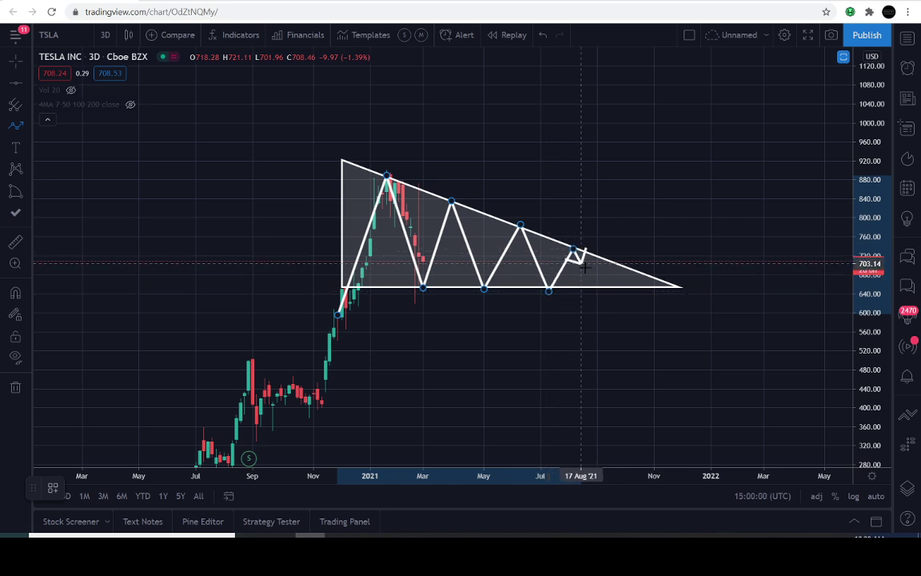
{"action": "left_click", "coordinate": [594, 284]}
{"action": "left_click", "coordinate": [609, 261]}
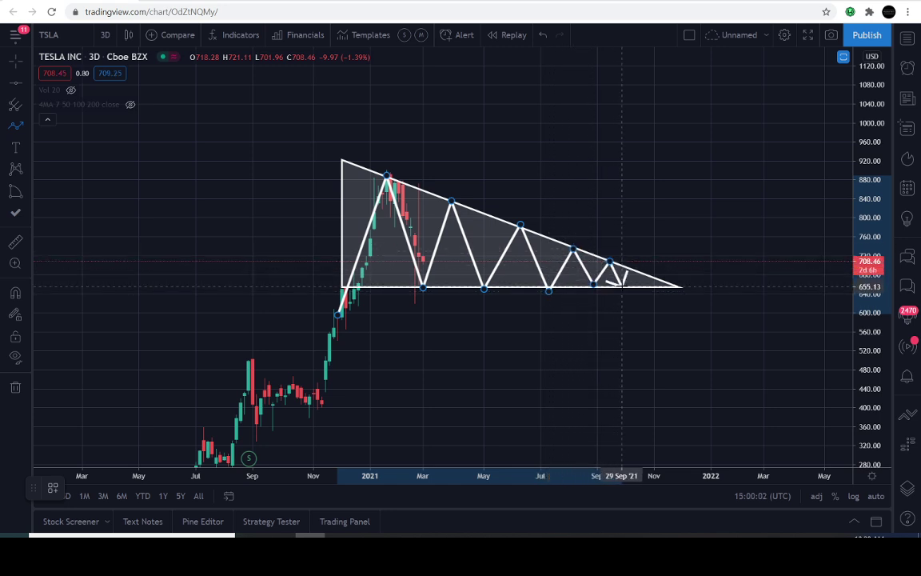
{"action": "key", "text": "Escape"}
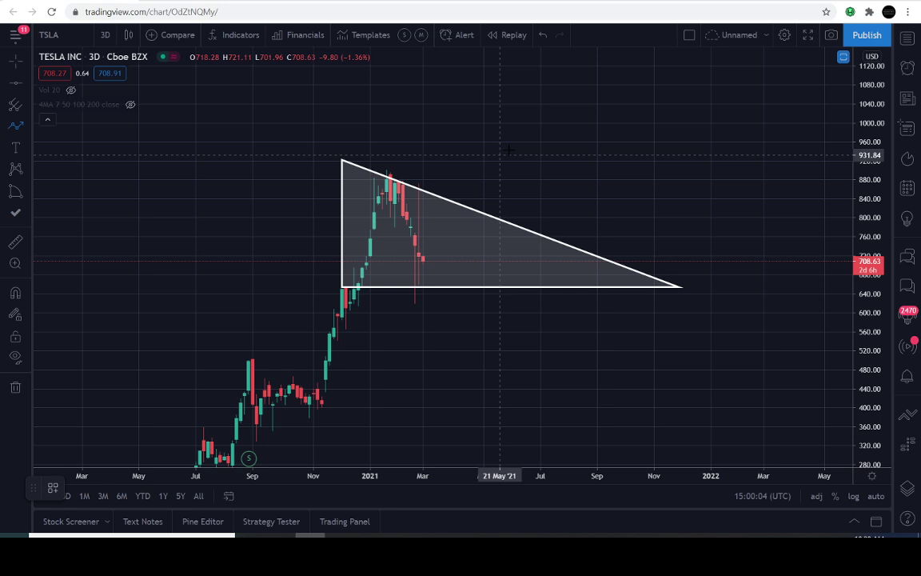
{"action": "left_click", "coordinate": [573, 129]}
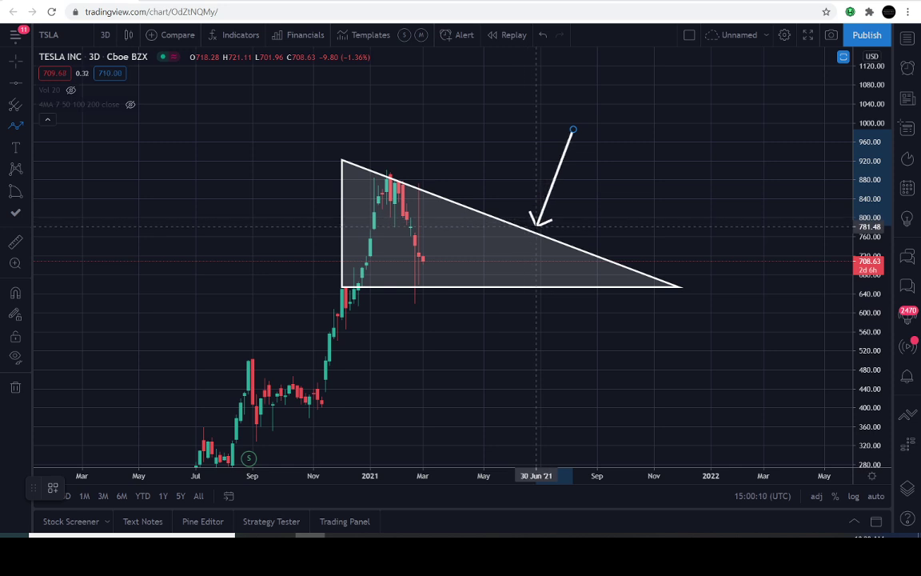
{"action": "key", "text": "Escape"}
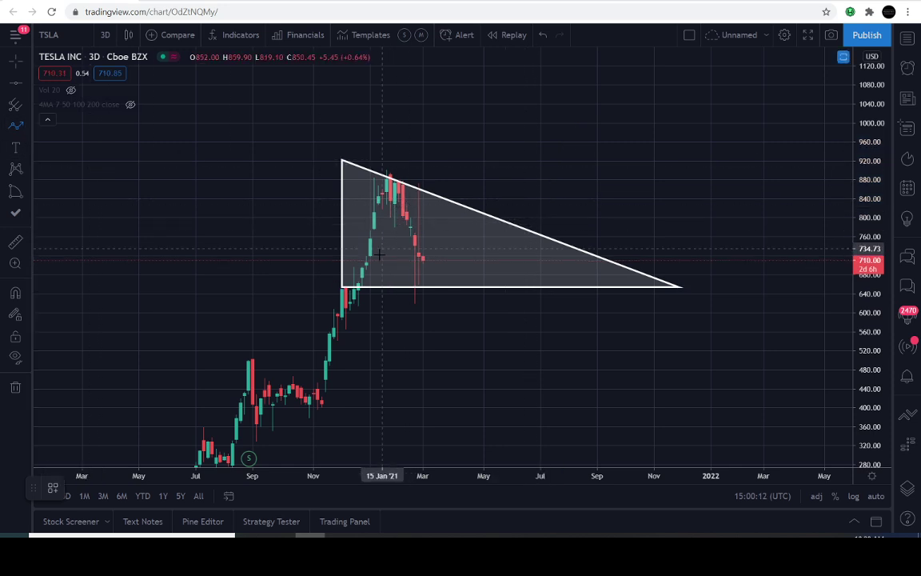
{"action": "left_click", "coordinate": [354, 286]}
{"action": "left_click", "coordinate": [387, 174]}
{"action": "left_click", "coordinate": [423, 265]}
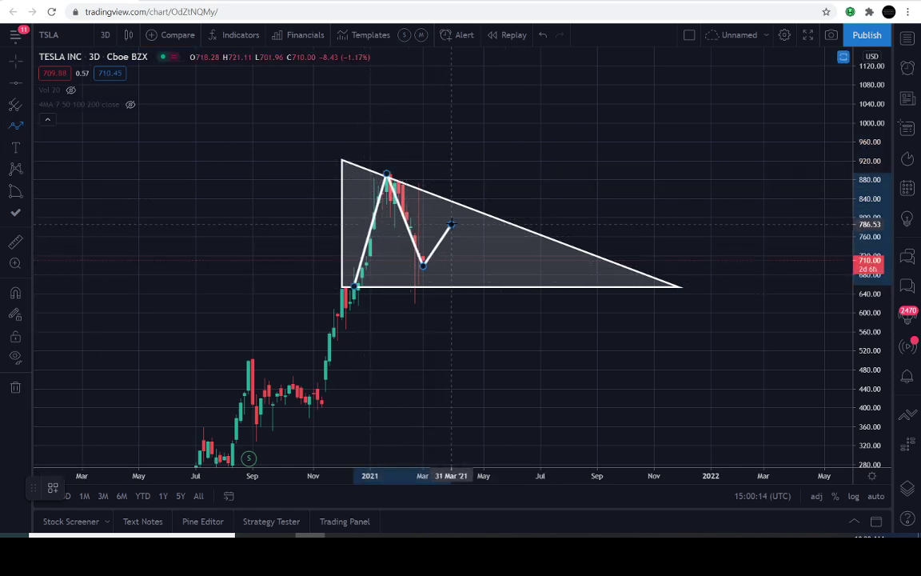
{"action": "left_click", "coordinate": [452, 227]}
{"action": "left_click", "coordinate": [463, 237]}
{"action": "left_click", "coordinate": [485, 208]}
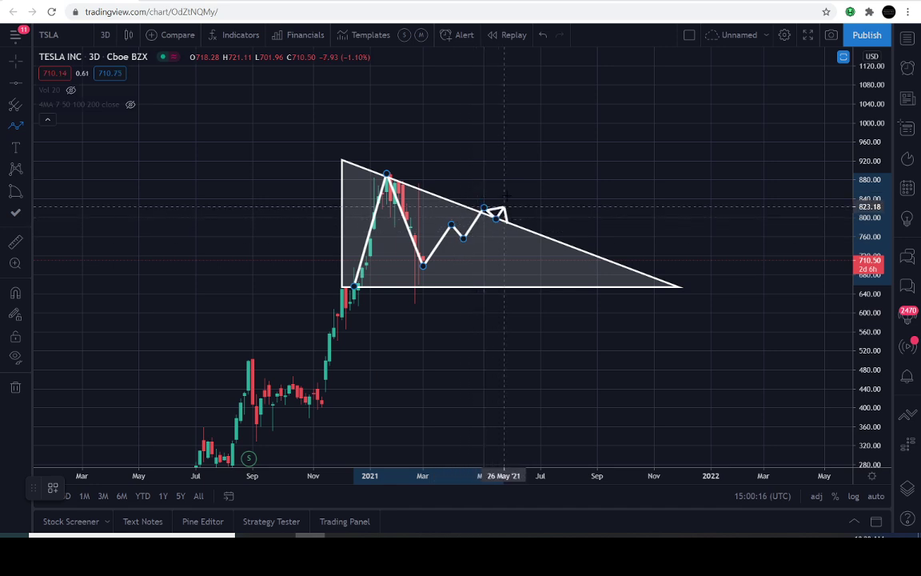
{"action": "left_click", "coordinate": [497, 217]}
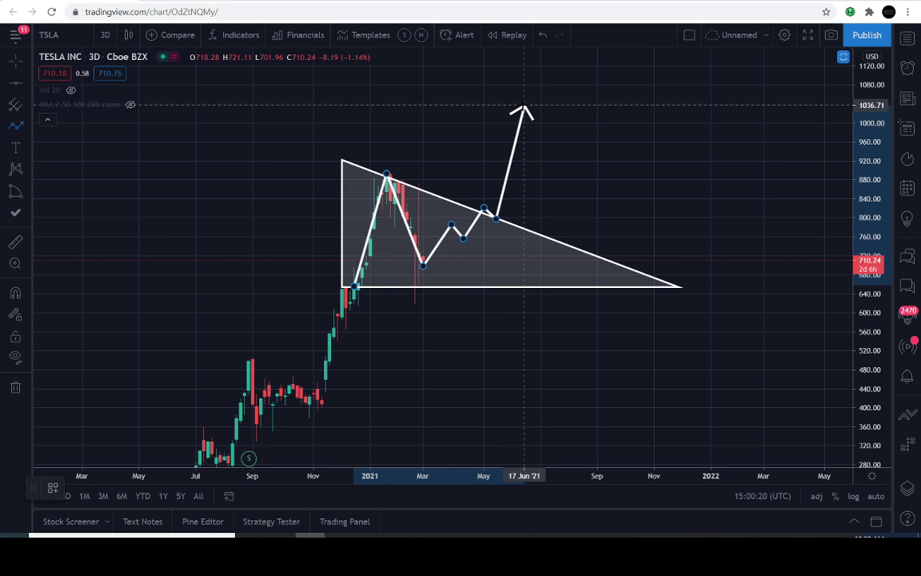
{"action": "key", "text": "Escape"}
{"action": "left_click_drag", "start_coordinate": [868, 188], "coordinate": [867, 249]}
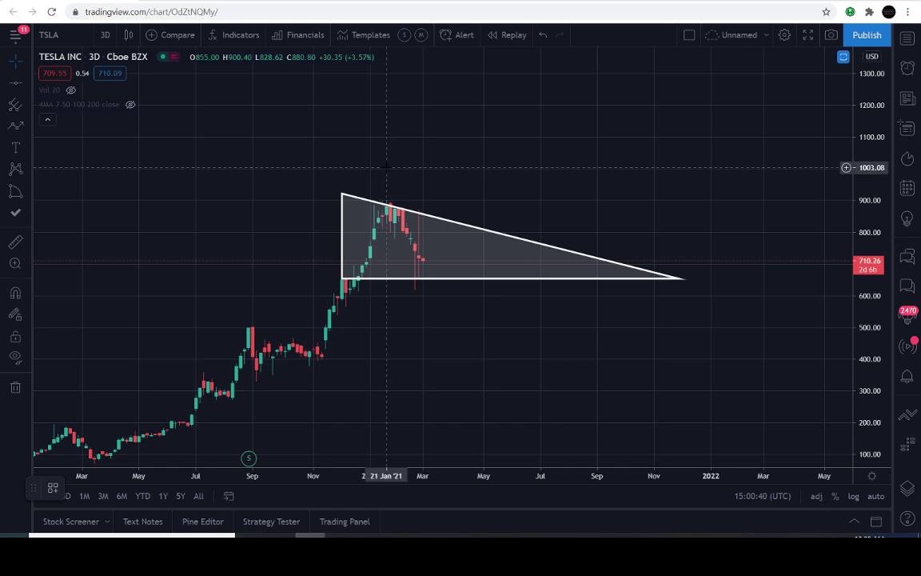
{"action": "left_click_drag", "start_coordinate": [387, 166], "coordinate": [381, 172]}
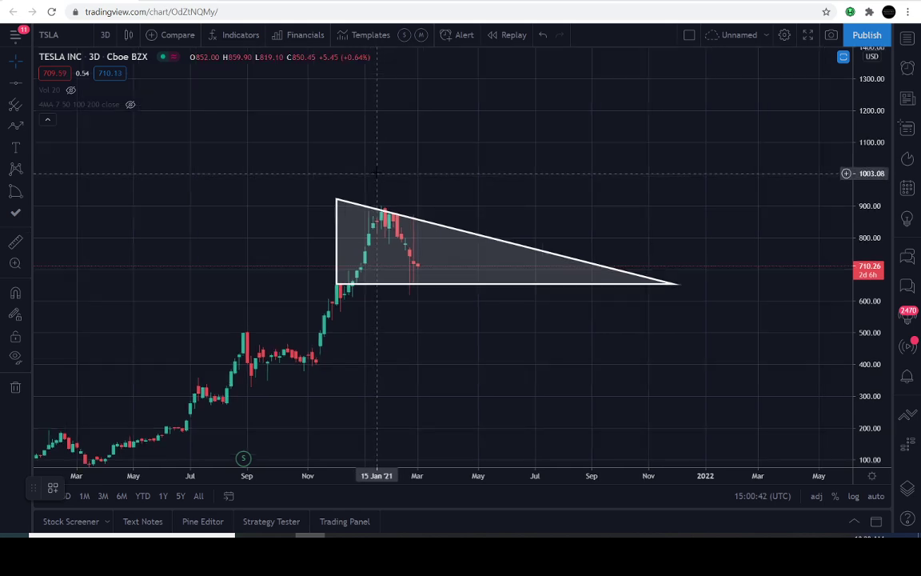
{"action": "left_click_drag", "start_coordinate": [868, 320], "coordinate": [705, 153]}
{"action": "scroll", "coordinate": [654, 140], "scroll_direction": "up", "scroll_amount": 3}
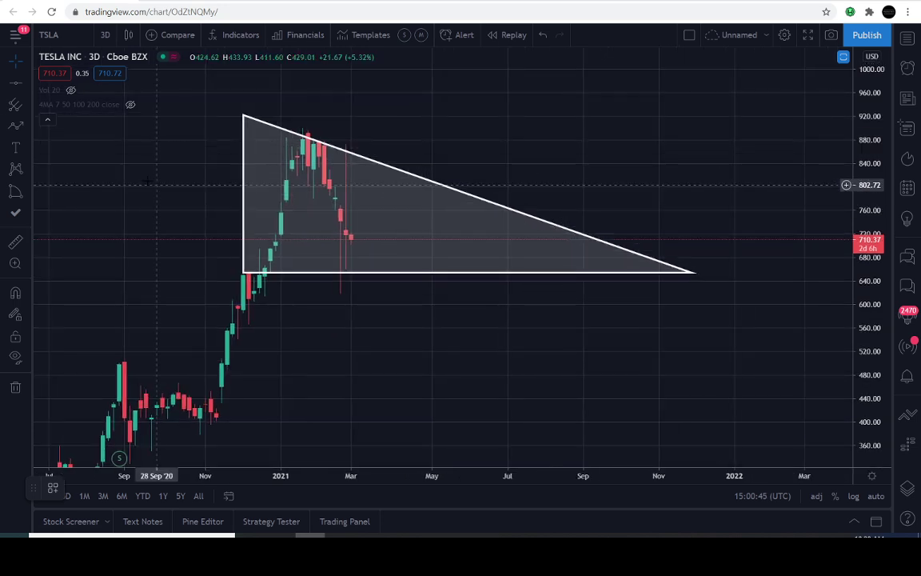
{"action": "left_click", "coordinate": [16, 126]}
{"action": "left_click", "coordinate": [400, 376]}
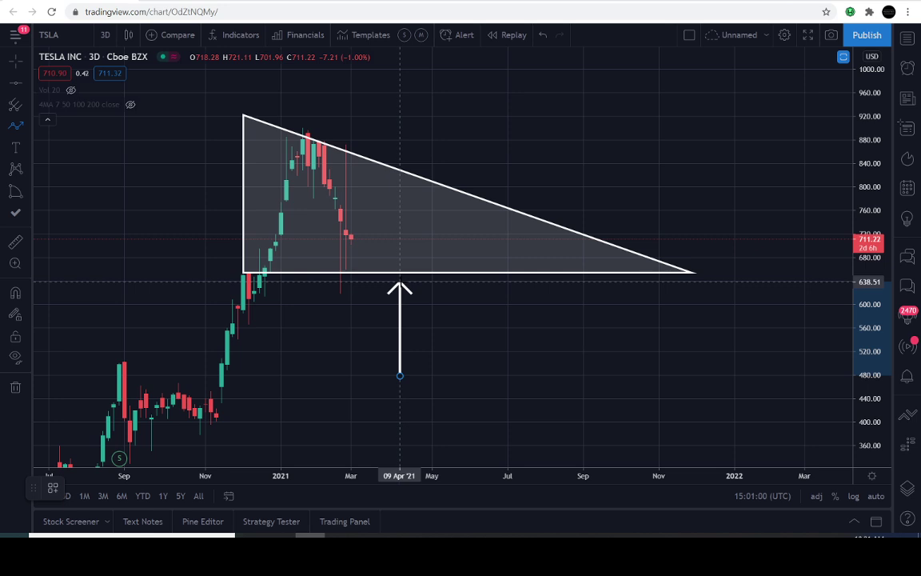
{"action": "key", "text": "Escape"}
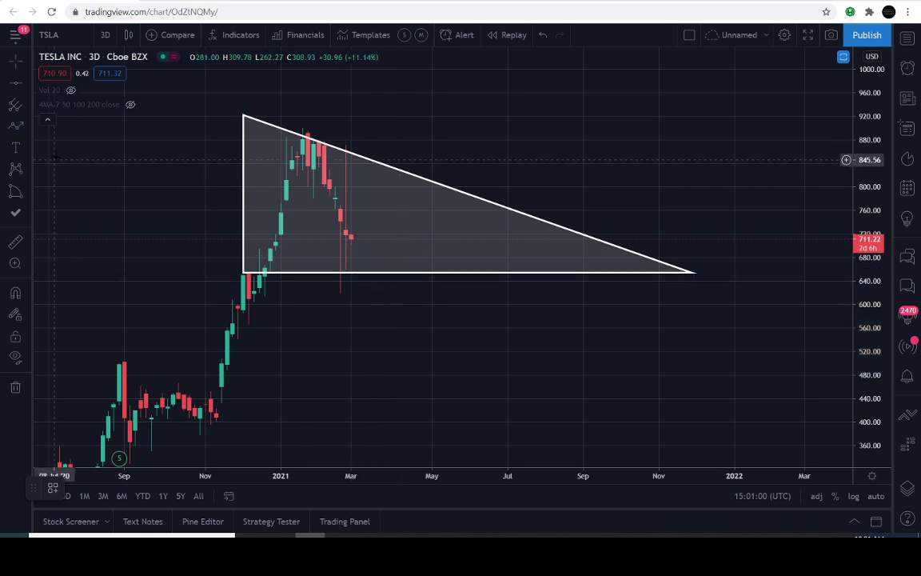
{"action": "left_click", "coordinate": [319, 166]}
{"action": "left_click", "coordinate": [345, 277]}
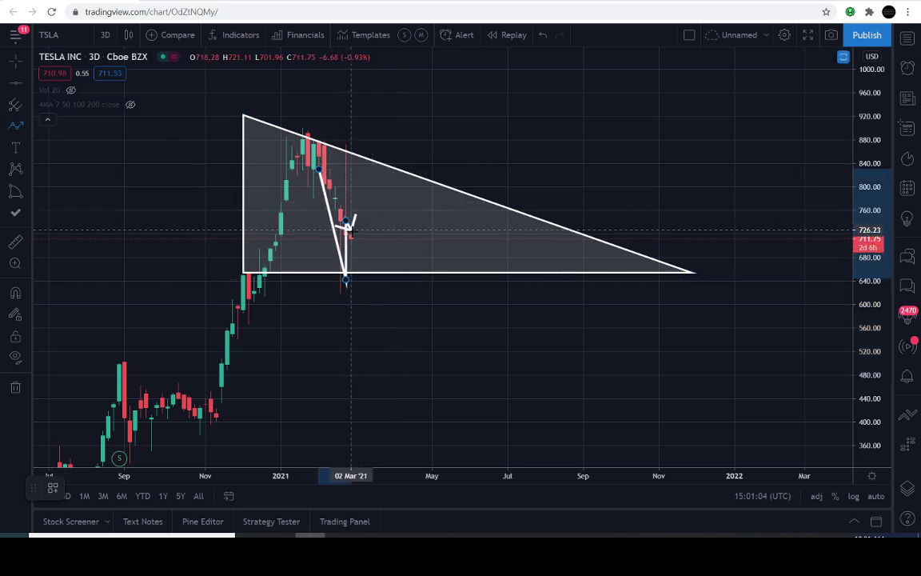
{"action": "key", "text": "Escape"}
{"action": "mouse_move", "coordinate": [411, 140]}
{"action": "left_mouse_down"}
{"action": "mouse_move", "coordinate": [499, 154]}
{"action": "mouse_move", "coordinate": [387, 154]}
{"action": "left_mouse_up"}
{"action": "left_click", "coordinate": [15, 125]}
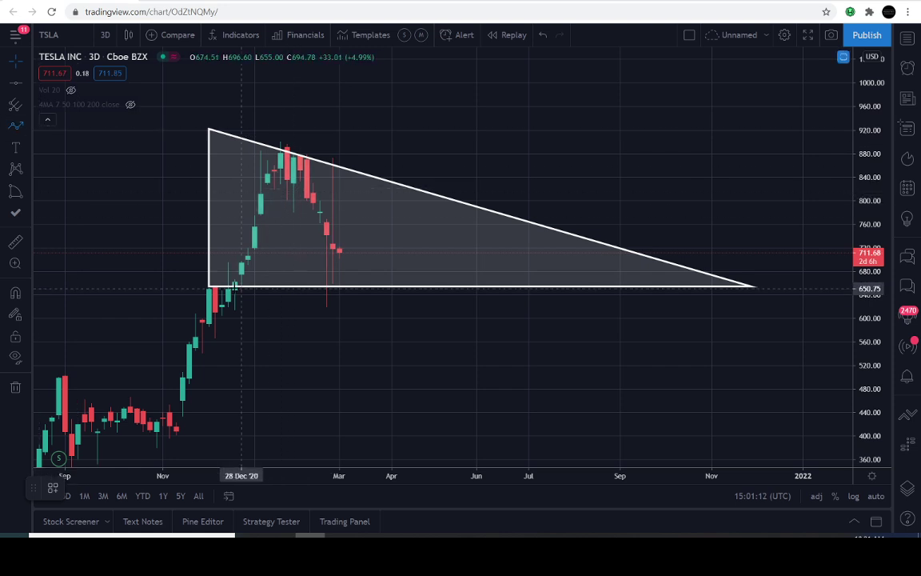
Sketch a zigzag path bouncing between the triangle's base and its upper trendline
{"action": "left_click", "coordinate": [232, 286]}
{"action": "left_click", "coordinate": [286, 147]}
{"action": "left_click", "coordinate": [345, 257]}
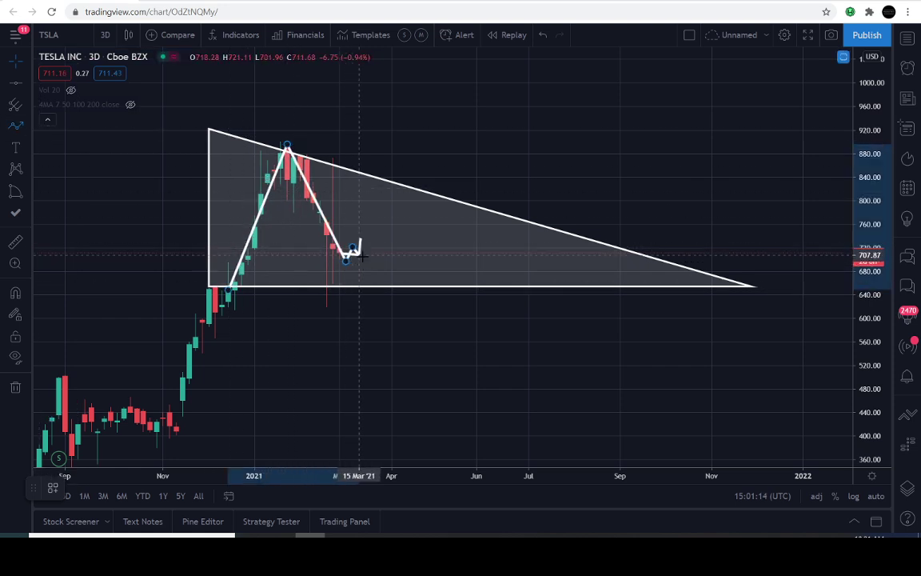
{"action": "left_click", "coordinate": [365, 285]}
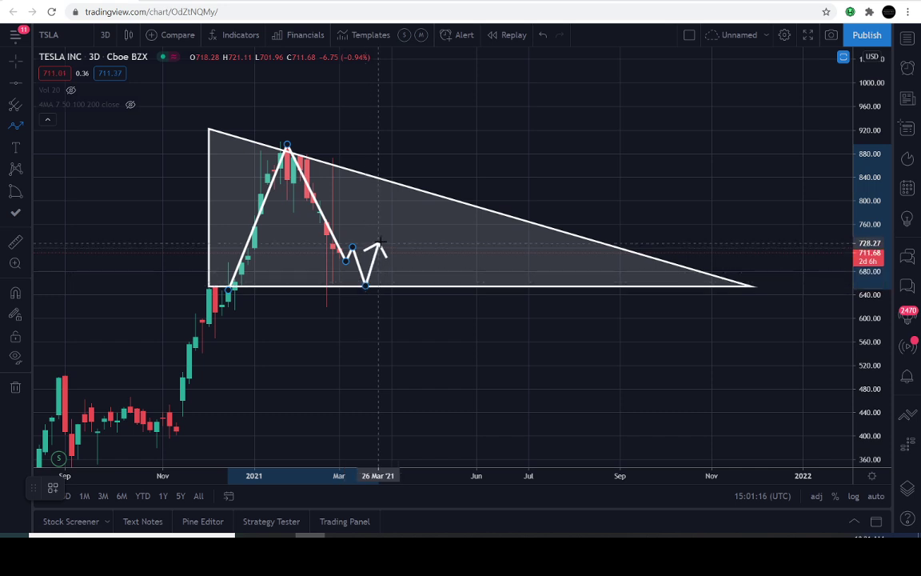
{"action": "left_click", "coordinate": [379, 243]}
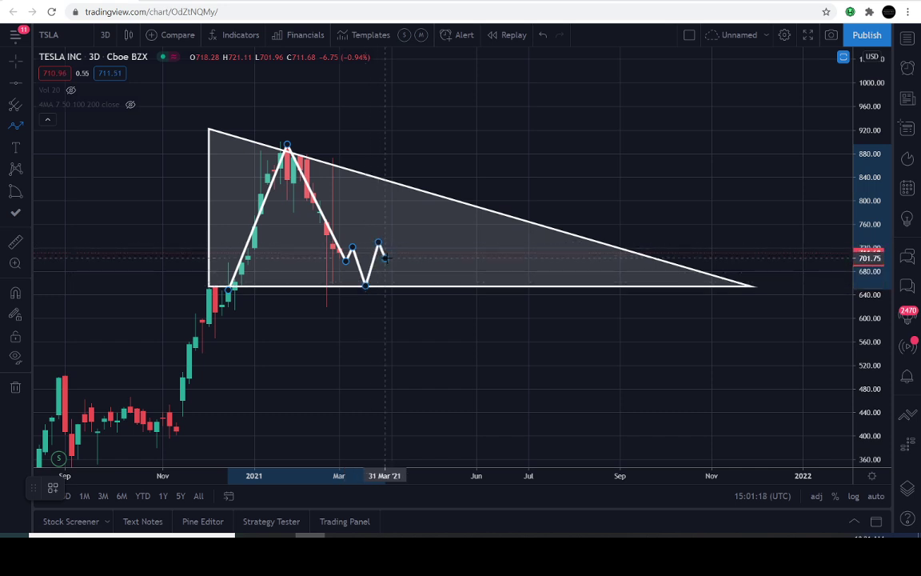
{"action": "left_click", "coordinate": [385, 258]}
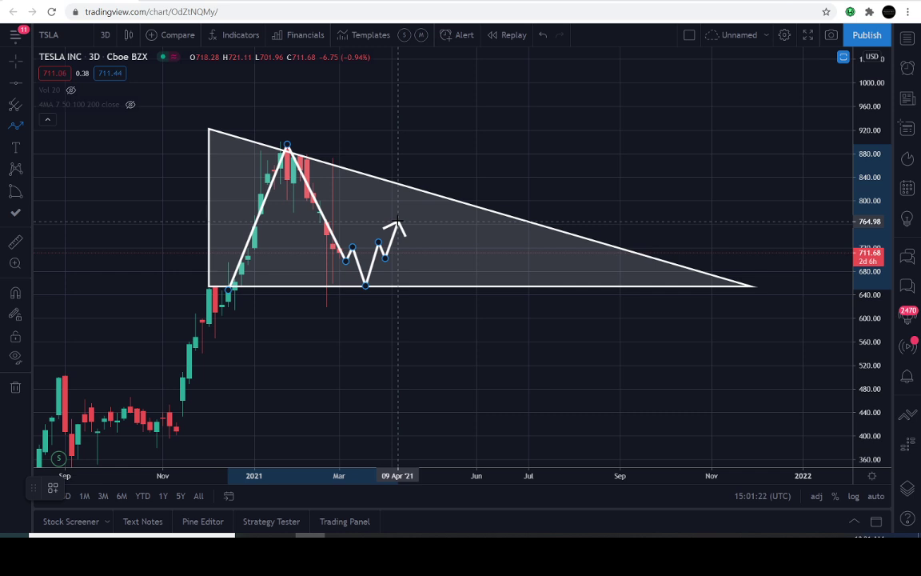
{"action": "left_click", "coordinate": [397, 218]}
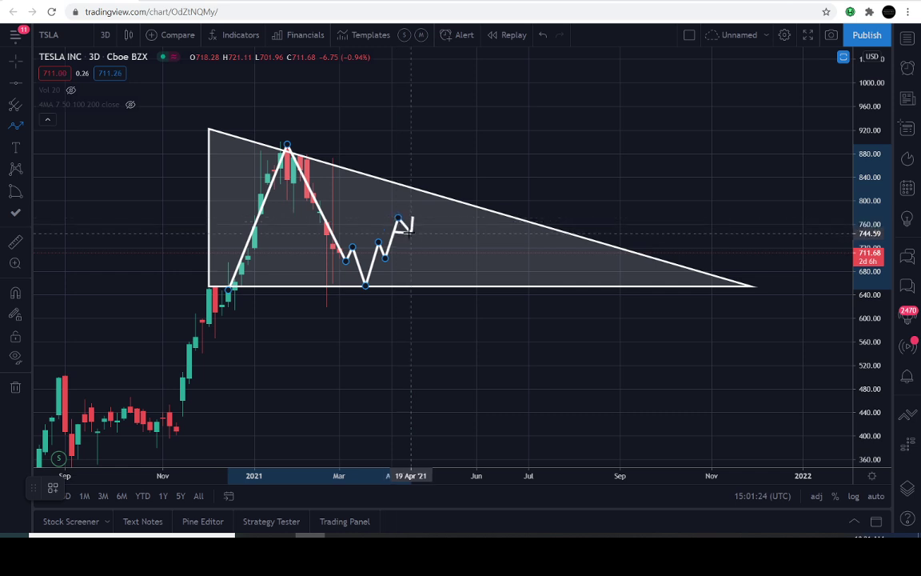
{"action": "left_click", "coordinate": [411, 237]}
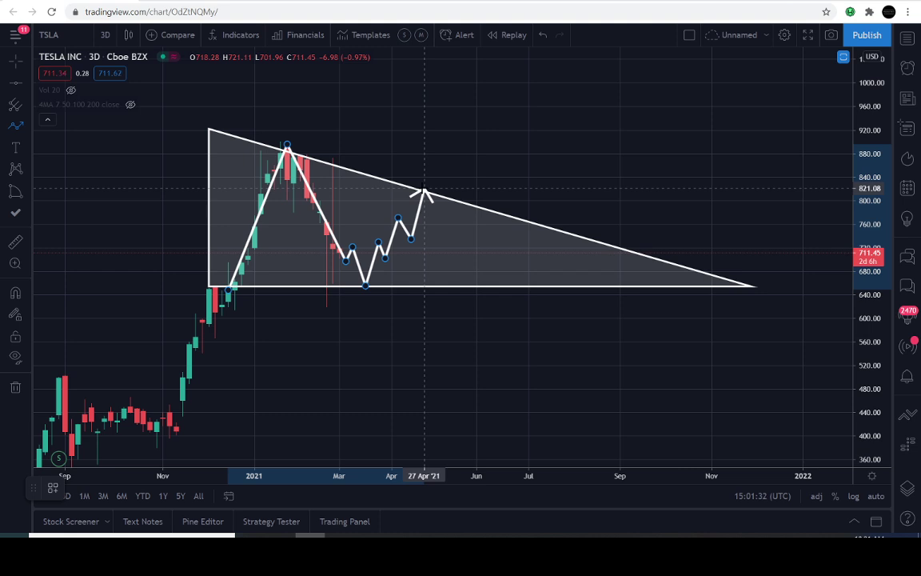
Discard the zigzag and begin an arrow pointing up from below the triangle's base
{"action": "key", "text": "Escape"}
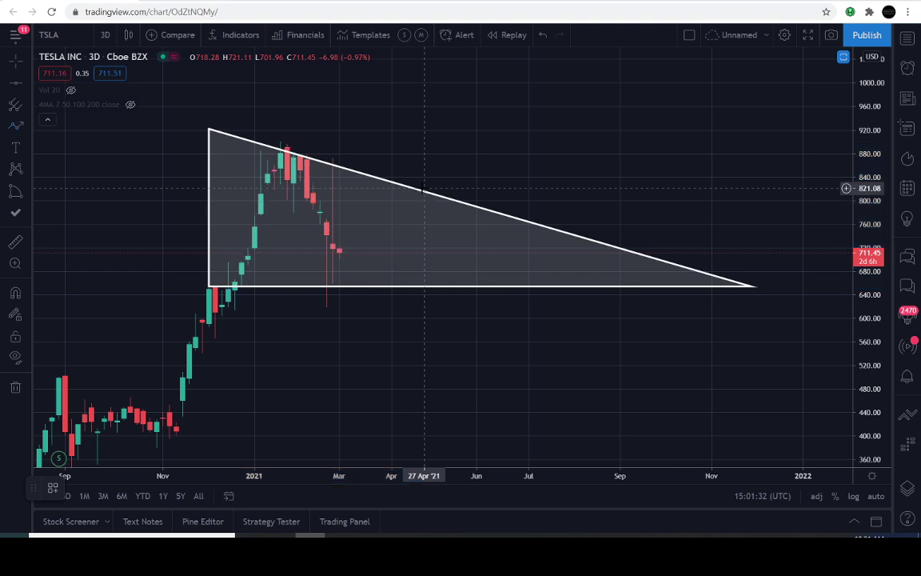
{"action": "left_click", "coordinate": [16, 130]}
{"action": "left_click", "coordinate": [397, 381]}
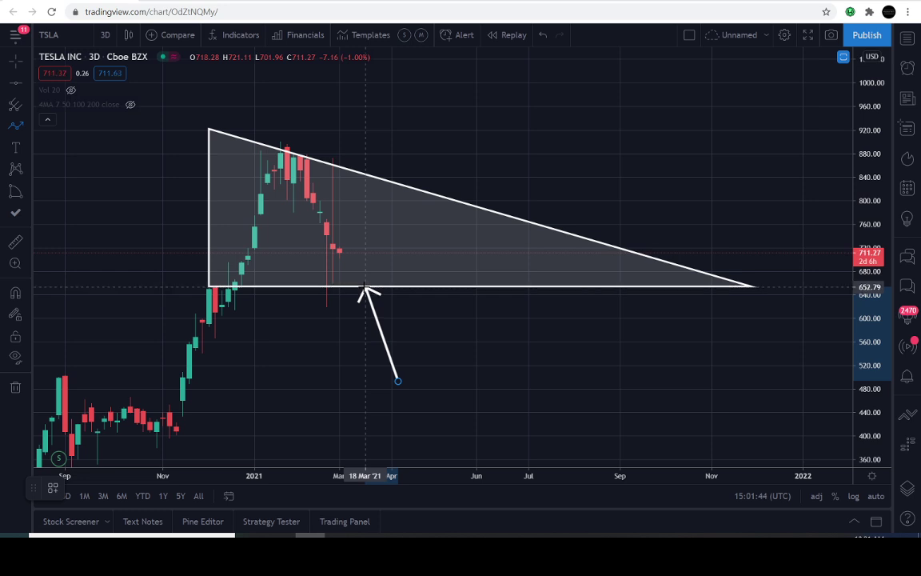
Start two arrows above the falling upper trendline, cancelling each so only the triangle remains
{"action": "key", "text": "Escape"}
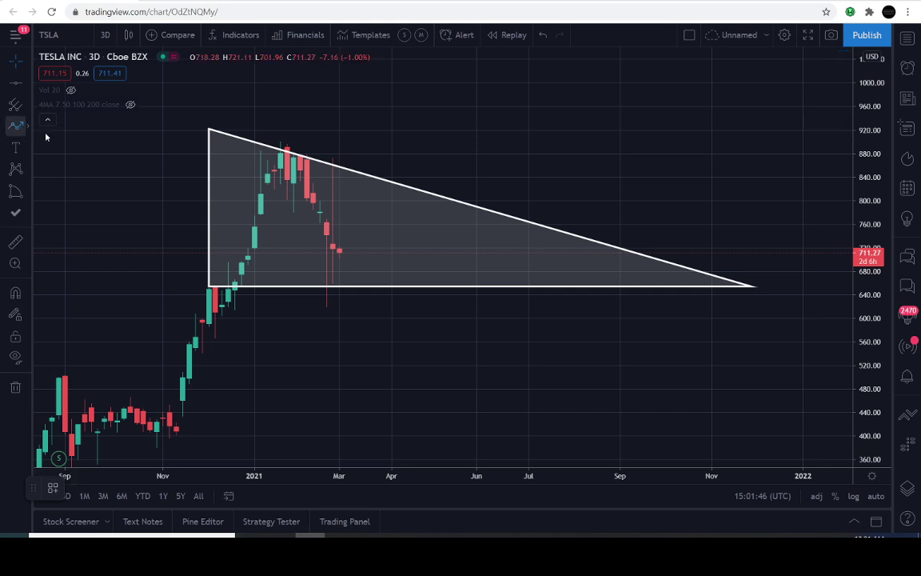
{"action": "left_click", "coordinate": [429, 124]}
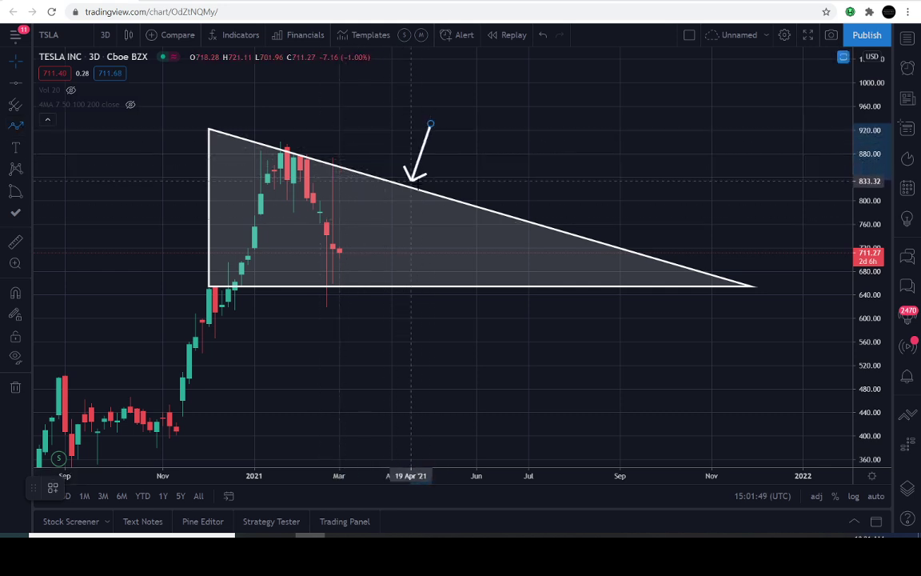
{"action": "key", "text": "Escape"}
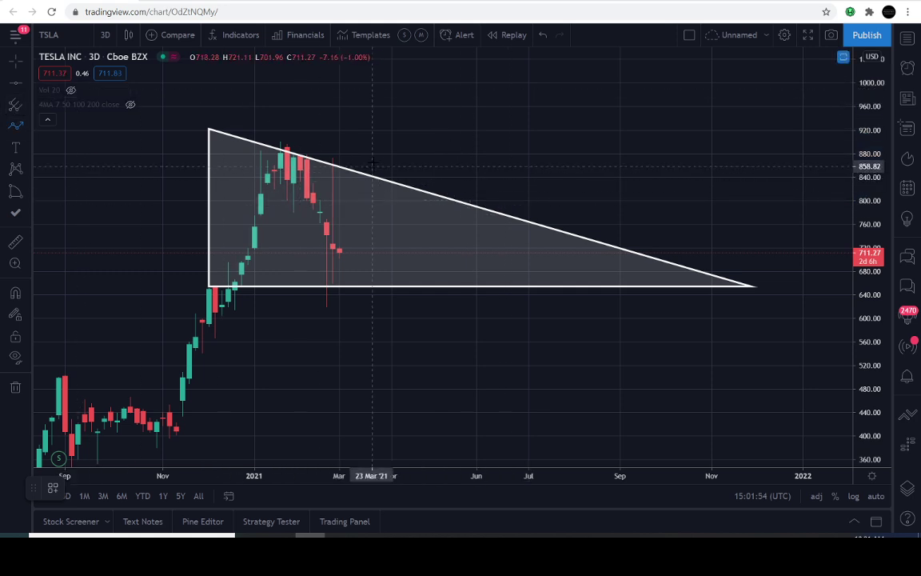
{"action": "left_click", "coordinate": [392, 125]}
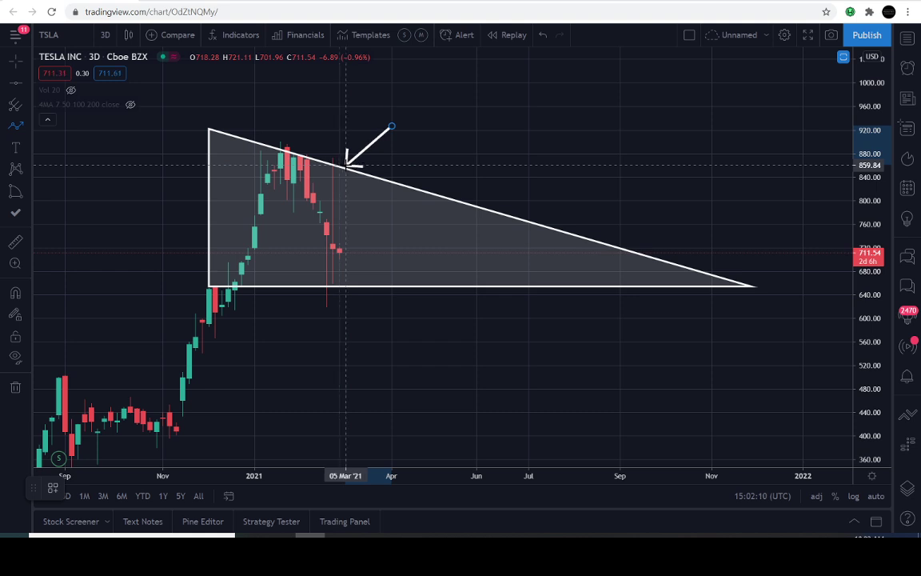
{"action": "key", "text": "Escape"}
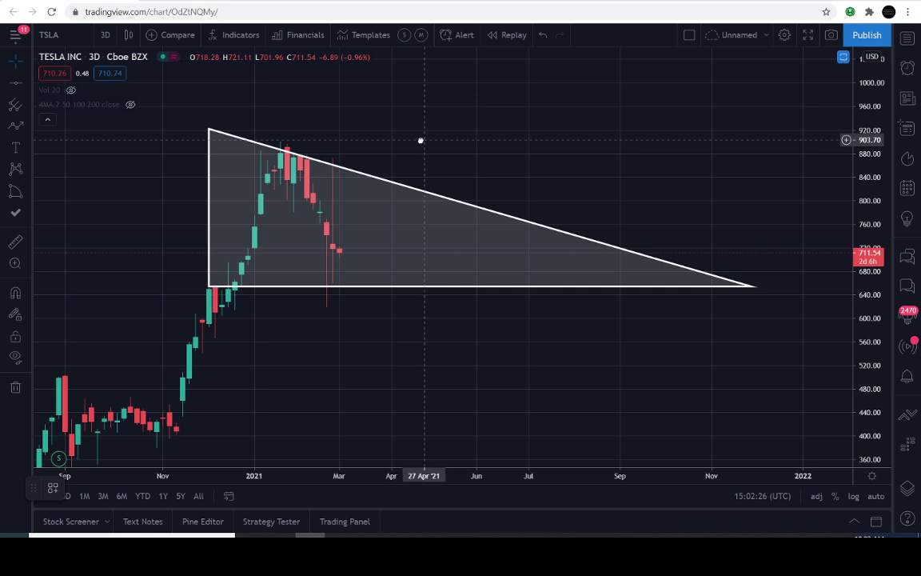
Pan the chart, then start an arrow below the triangle's base and cancel it
{"action": "left_click_drag", "start_coordinate": [421, 141], "coordinate": [373, 151]}
{"action": "left_click", "coordinate": [16, 125]}
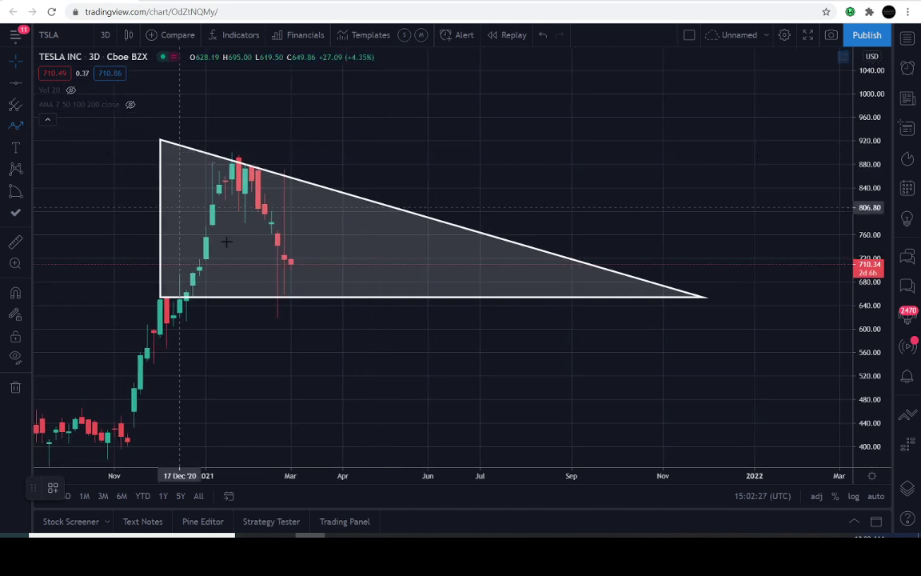
{"action": "left_click", "coordinate": [317, 364]}
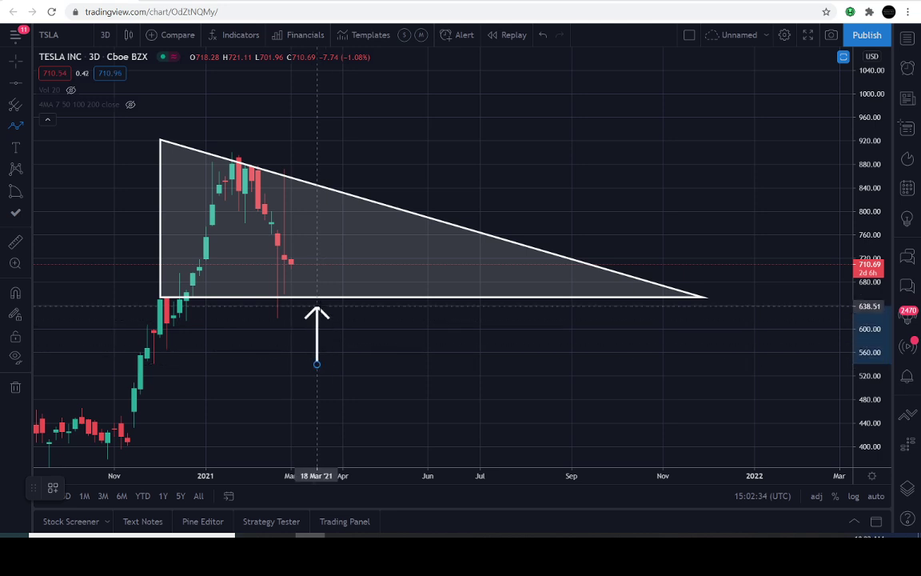
{"action": "key", "text": "Escape"}
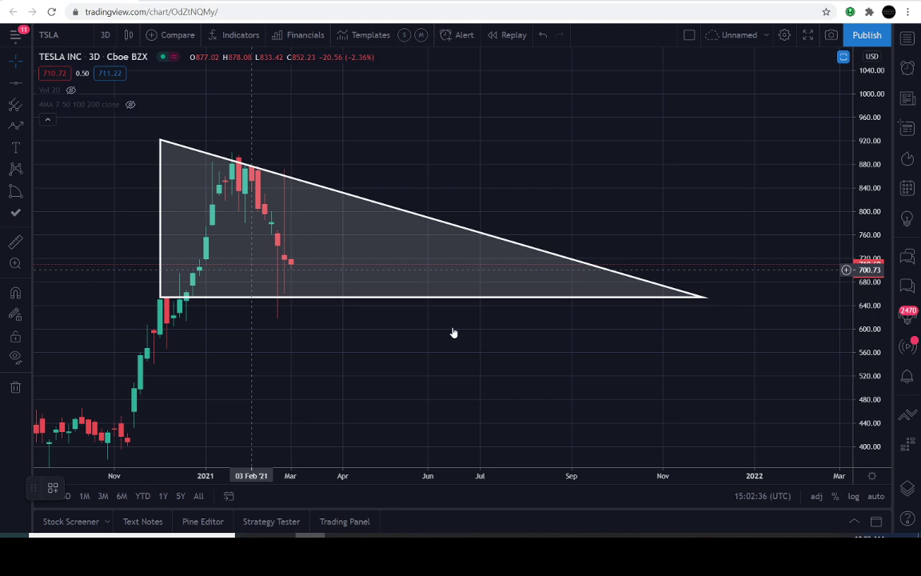